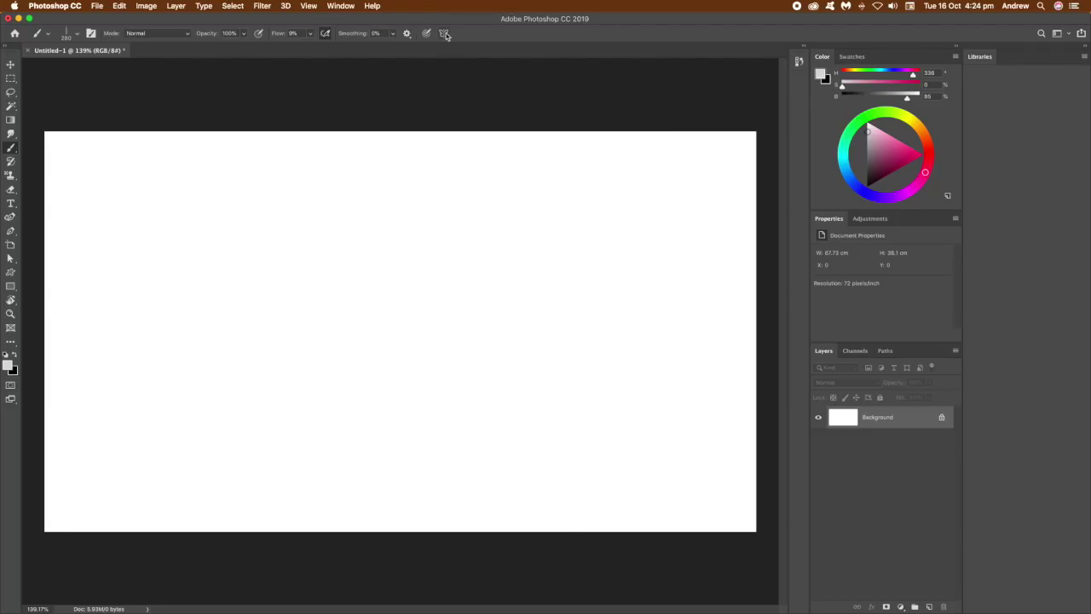
Step: Enable radial paint symmetry with 8 segments at the canvas centre
{"action": "left_click", "coordinate": [444, 34]}
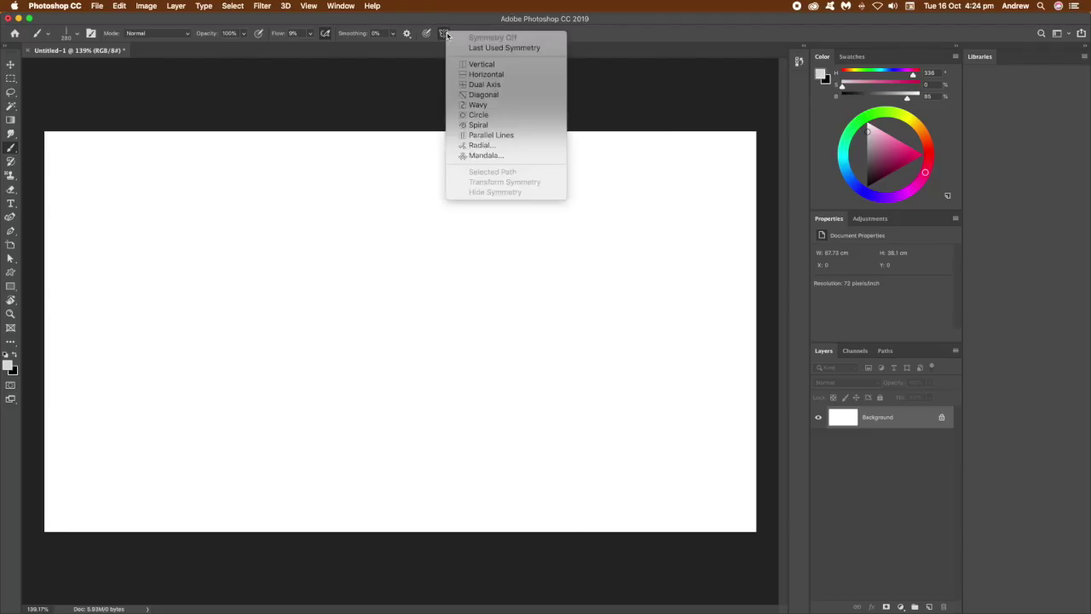
{"action": "left_click", "coordinate": [481, 146]}
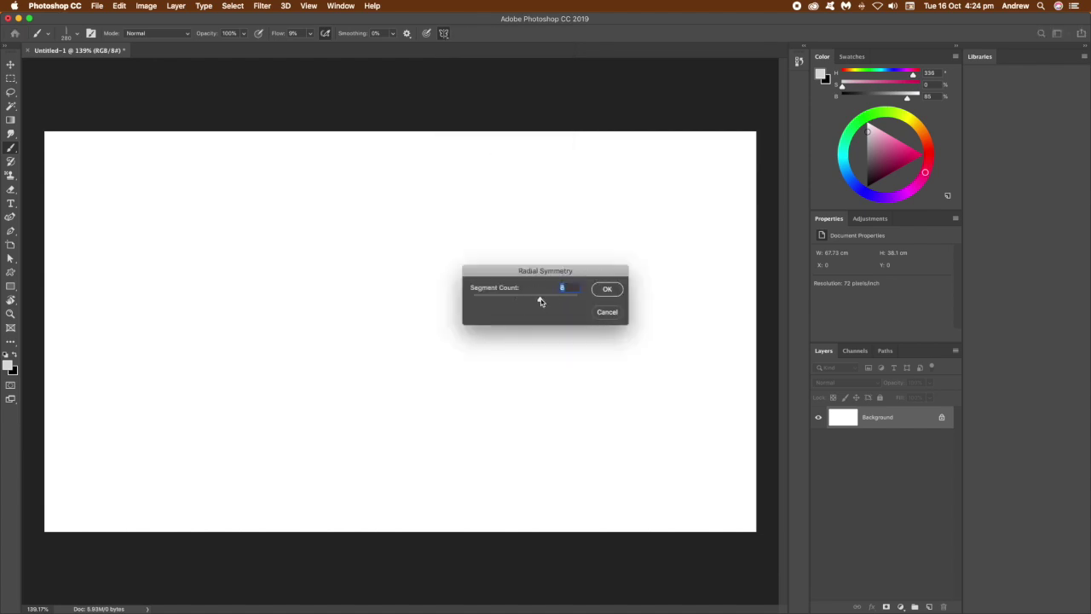
{"action": "left_click", "coordinate": [607, 289]}
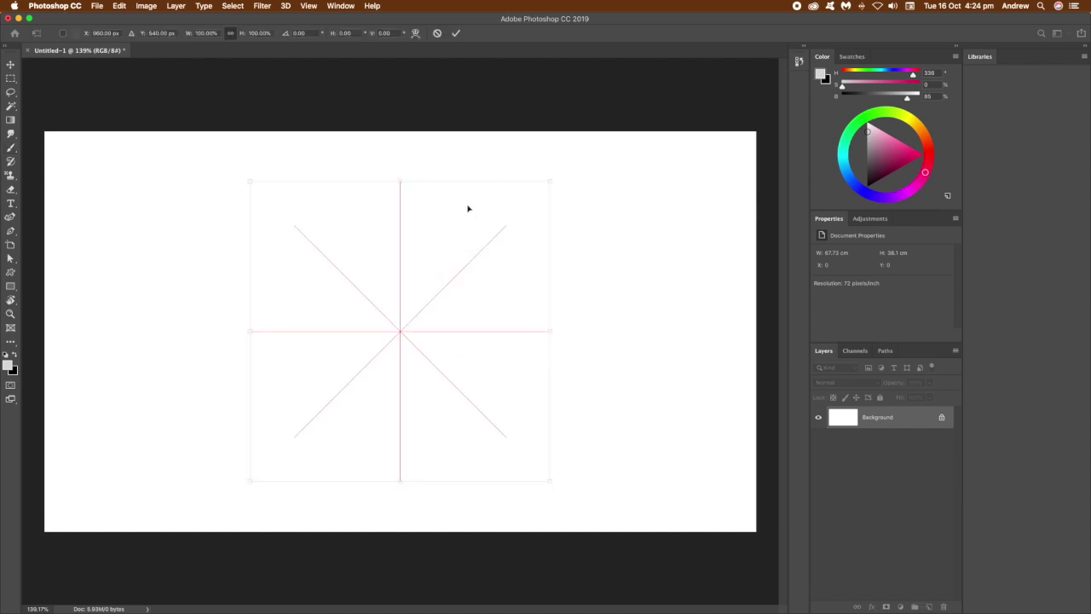
{"action": "key", "text": "Return"}
Step: Paint soft light-grey petals radiating from the centre, and layer bright pink strokes over them
{"action": "mouse_move", "coordinate": [397, 294]}
{"action": "left_mouse_down"}
{"action": "mouse_move", "coordinate": [368, 273]}
{"action": "mouse_move", "coordinate": [348, 205]}
{"action": "mouse_move", "coordinate": [376, 272]}
{"action": "mouse_move", "coordinate": [357, 258]}
{"action": "mouse_move", "coordinate": [356, 236]}
{"action": "mouse_move", "coordinate": [245, 139]}
{"action": "left_mouse_up"}
{"action": "left_click", "coordinate": [918, 152]}
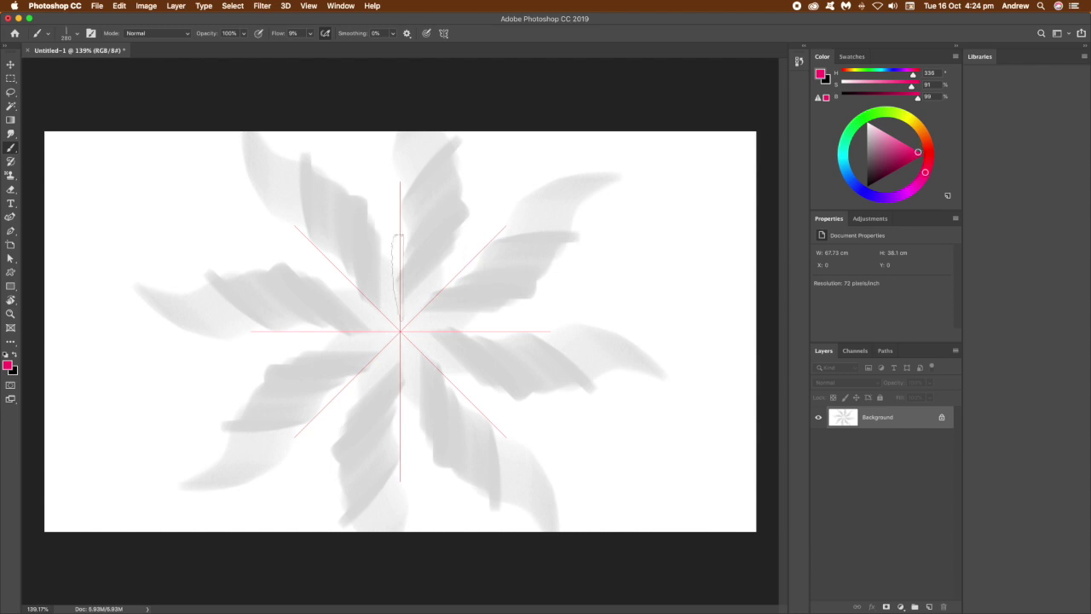
{"action": "mouse_move", "coordinate": [376, 285]}
{"action": "left_mouse_down"}
{"action": "mouse_move", "coordinate": [320, 191]}
{"action": "mouse_move", "coordinate": [328, 222]}
{"action": "mouse_move", "coordinate": [242, 145]}
{"action": "mouse_move", "coordinate": [244, 78]}
{"action": "mouse_move", "coordinate": [277, 169]}
{"action": "mouse_move", "coordinate": [284, 157]}
{"action": "mouse_move", "coordinate": [263, 138]}
{"action": "mouse_move", "coordinate": [243, 81]}
{"action": "left_mouse_up"}
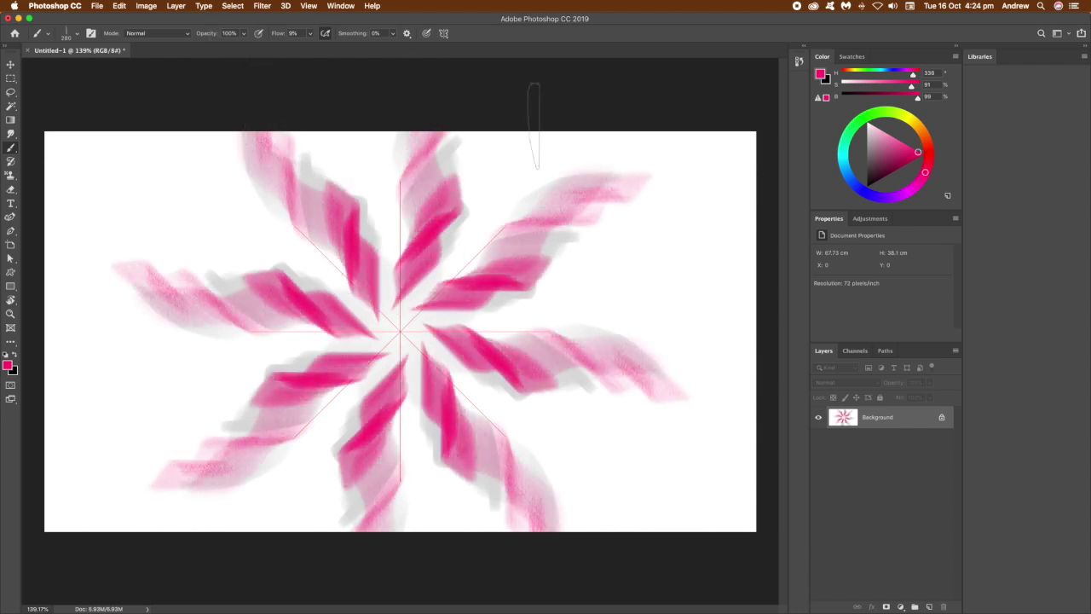
Step: Switch to dark maroon, reduce the brush to 91 px, and paint wavy strokes over and between the petals
{"action": "left_click", "coordinate": [876, 175]}
{"action": "left_click_drag", "start_coordinate": [379, 268], "coordinate": [356, 242]}
{"action": "left_click", "coordinate": [76, 35]}
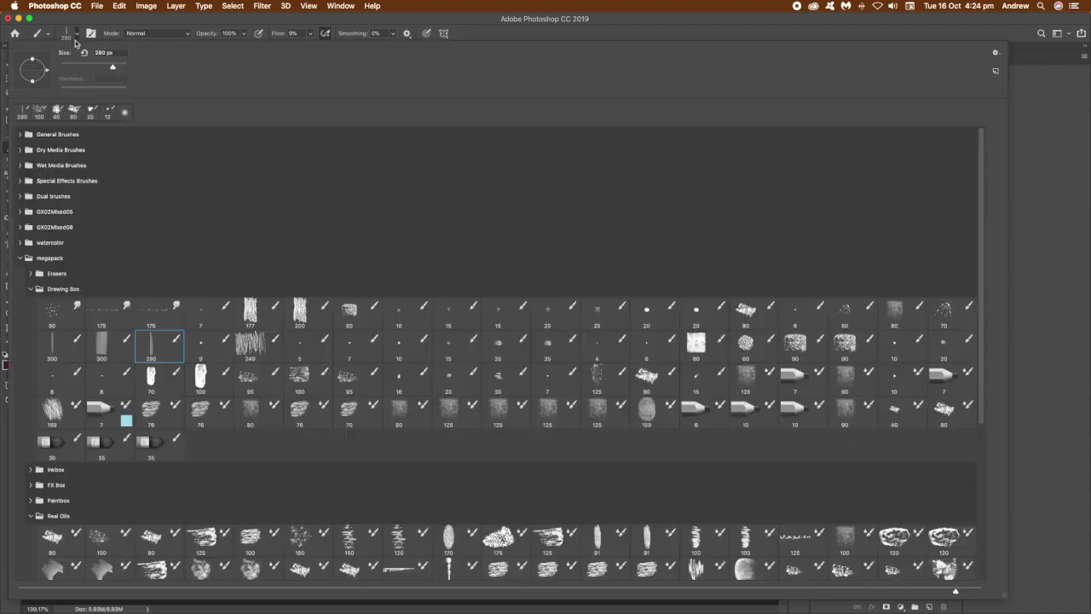
{"action": "left_click_drag", "start_coordinate": [116, 73], "coordinate": [97, 68]}
{"action": "left_click", "coordinate": [627, 30]}
{"action": "mouse_move", "coordinate": [455, 344]}
{"action": "left_mouse_down"}
{"action": "mouse_move", "coordinate": [532, 365]}
{"action": "mouse_move", "coordinate": [571, 357]}
{"action": "left_mouse_up"}
{"action": "left_click_drag", "start_coordinate": [357, 232], "coordinate": [351, 148]}
{"action": "left_click_drag", "start_coordinate": [377, 203], "coordinate": [362, 142]}
{"action": "left_click_drag", "start_coordinate": [383, 238], "coordinate": [358, 75]}
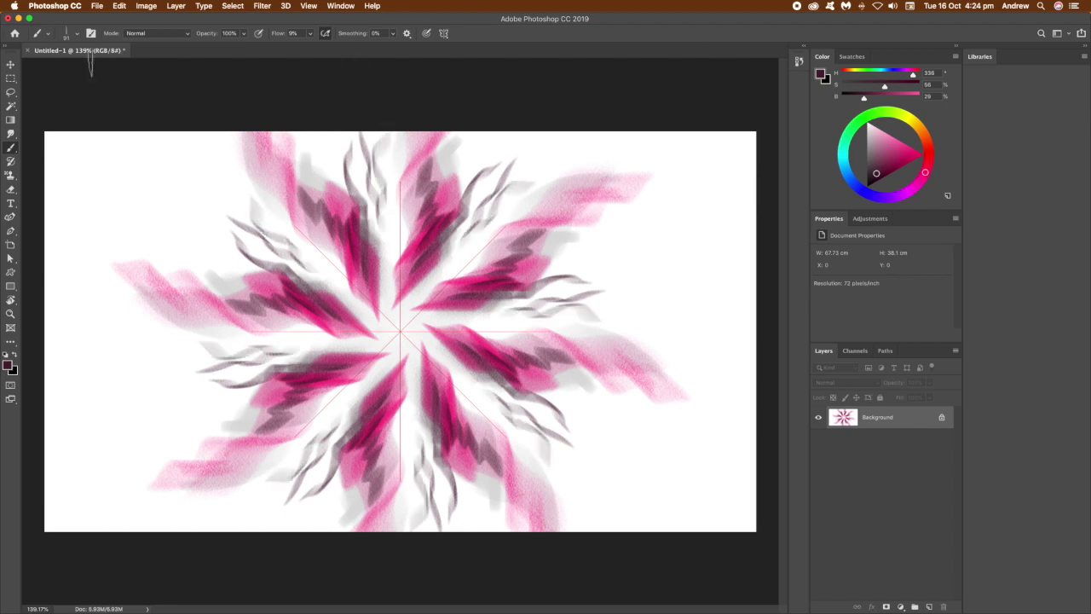
Step: Choose the first 12 px brush from the manga set and draw fine dark maroon lines along the petals
{"action": "left_click", "coordinate": [78, 36]}
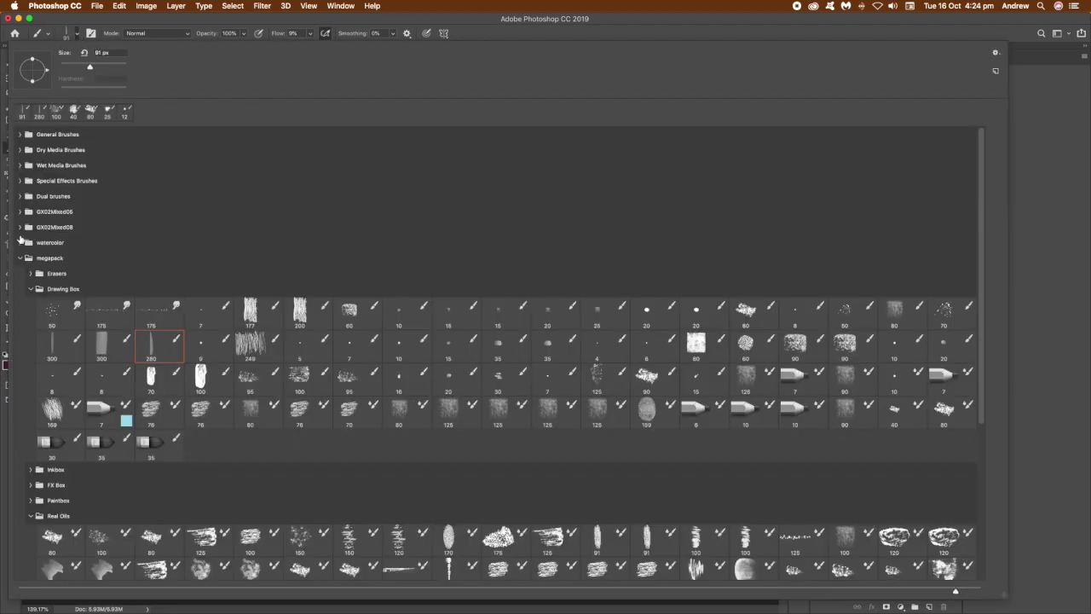
{"action": "left_click", "coordinate": [20, 258]}
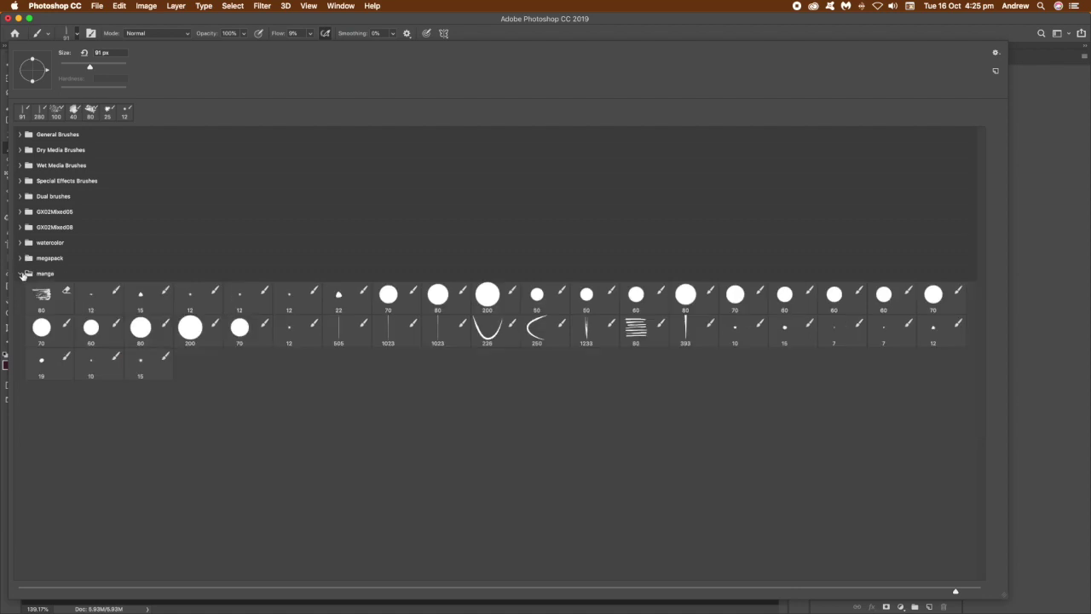
{"action": "left_click", "coordinate": [112, 296]}
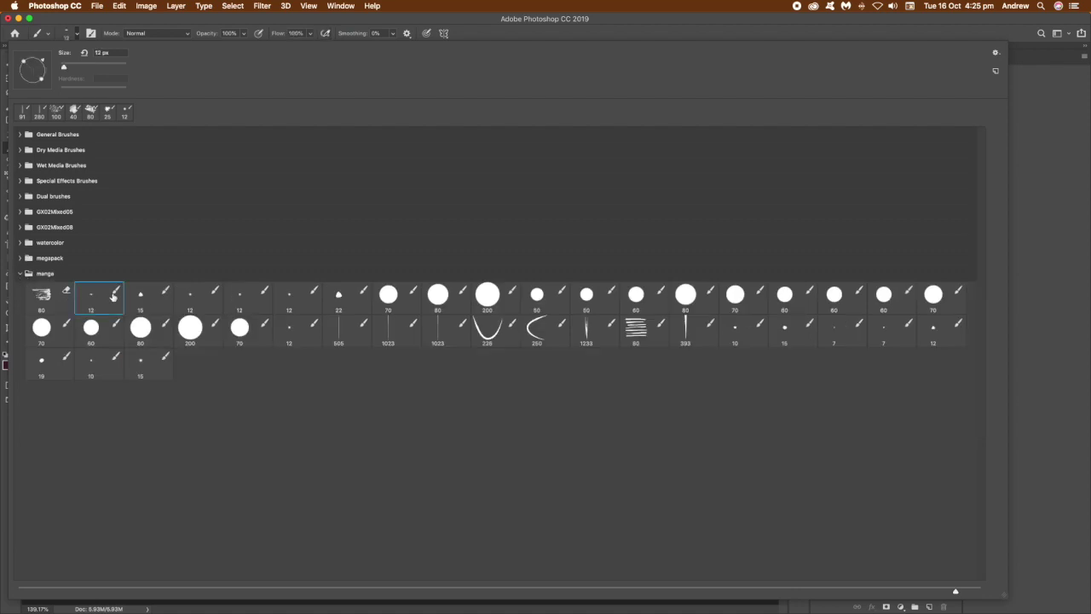
{"action": "left_click", "coordinate": [512, 40]}
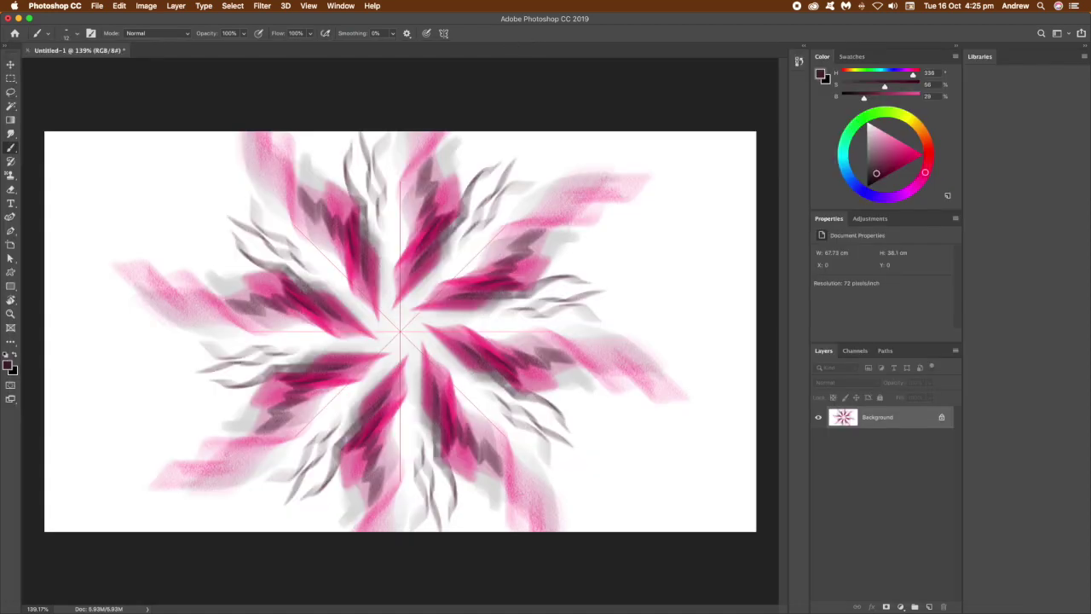
{"action": "left_click_drag", "start_coordinate": [374, 278], "coordinate": [332, 228]}
{"action": "mouse_move", "coordinate": [390, 297]}
{"action": "left_mouse_down"}
{"action": "mouse_move", "coordinate": [327, 243]}
{"action": "mouse_move", "coordinate": [326, 197]}
{"action": "left_mouse_up"}
{"action": "left_click_drag", "start_coordinate": [380, 280], "coordinate": [354, 231]}
{"action": "mouse_move", "coordinate": [380, 236]}
{"action": "left_mouse_down"}
{"action": "mouse_move", "coordinate": [336, 154]}
{"action": "mouse_move", "coordinate": [368, 147]}
{"action": "left_mouse_up"}
{"action": "left_click_drag", "start_coordinate": [377, 260], "coordinate": [371, 182]}
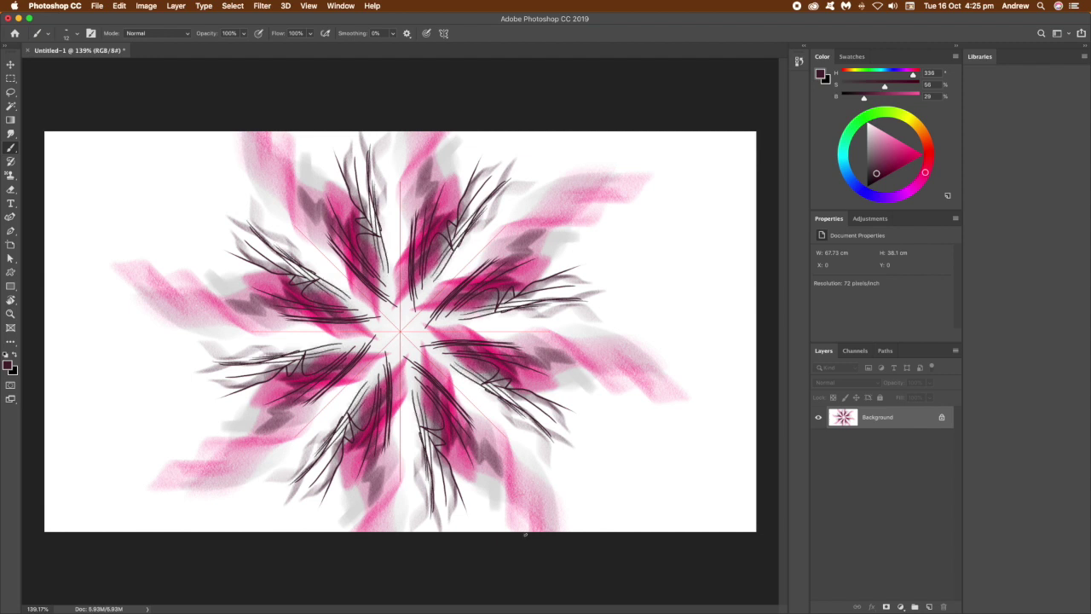
Step: Transform the symmetry guide by moving its centre onto the flower's left petals in the upper-left part of the canvas
{"action": "left_click", "coordinate": [444, 34]}
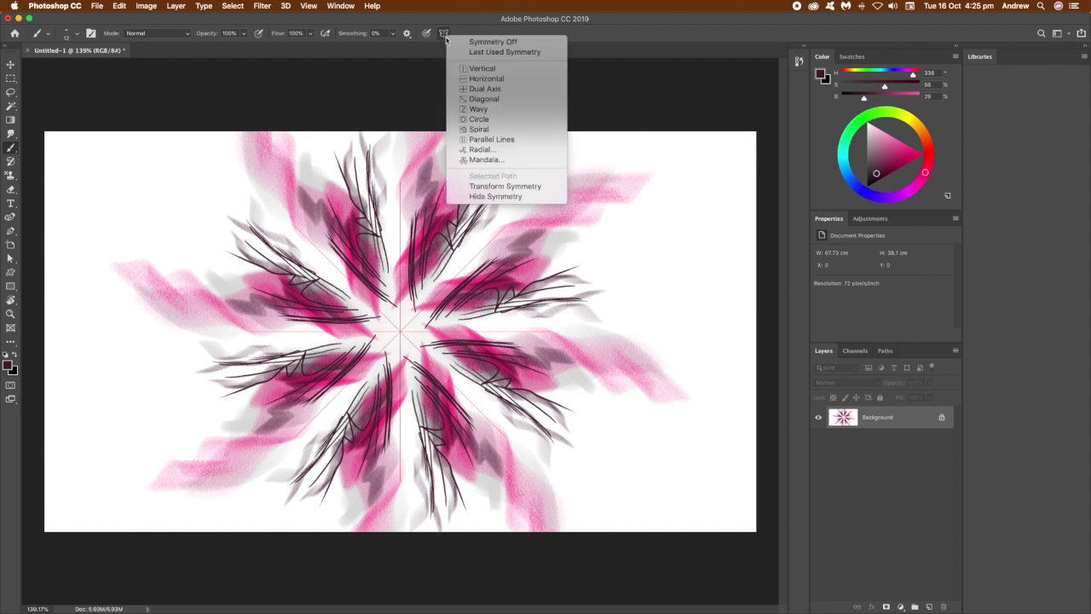
{"action": "left_click", "coordinate": [522, 188]}
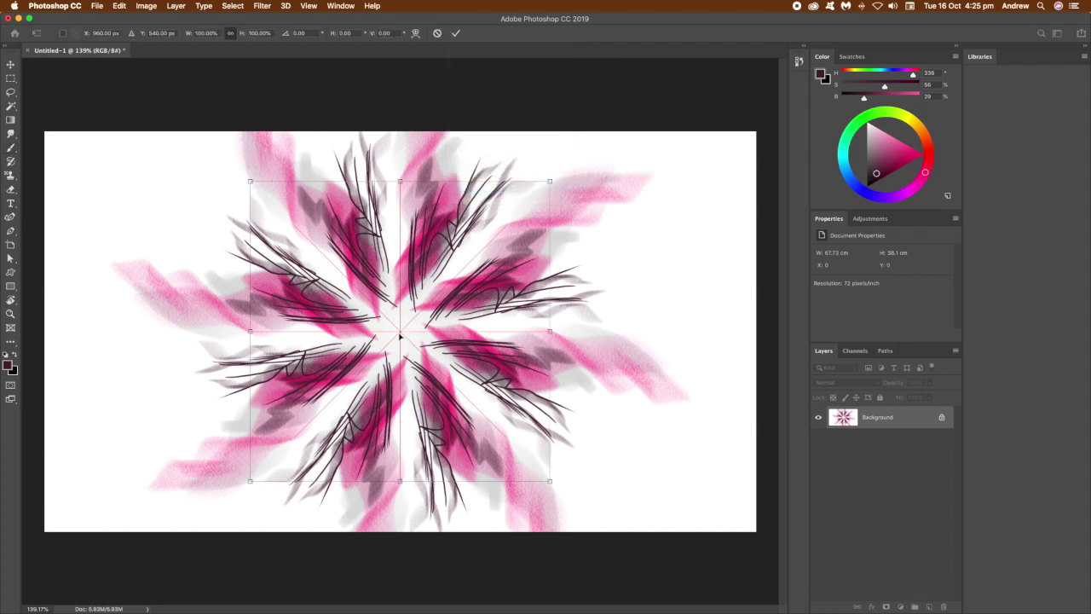
{"action": "left_click_drag", "start_coordinate": [402, 334], "coordinate": [219, 279]}
{"action": "key", "text": "Return"}
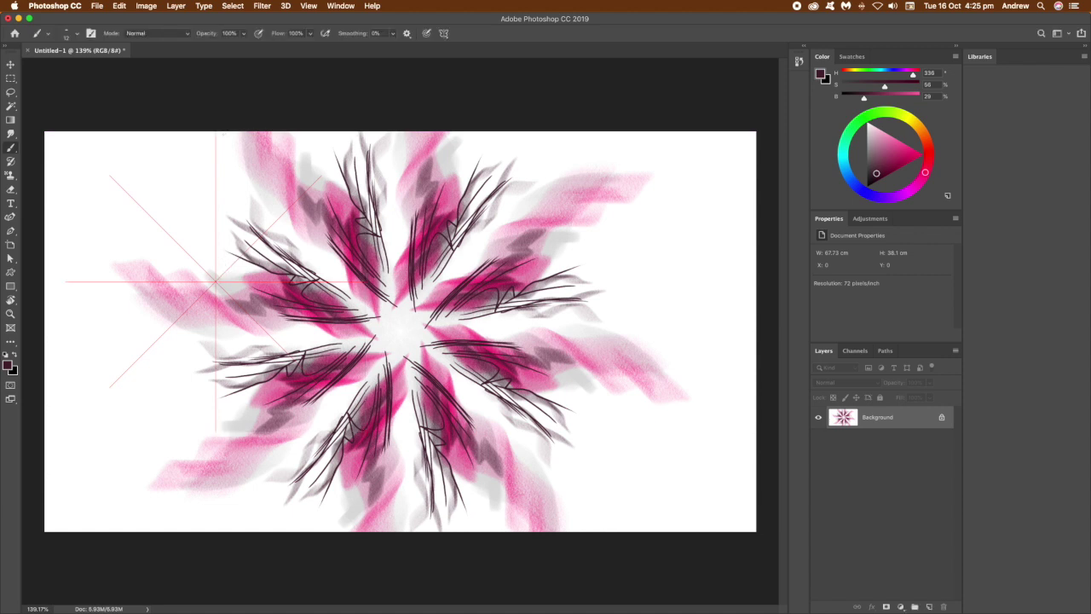
Step: Draw a second radial pattern of dark lines, small ovals and dots around the relocated symmetry centre
{"action": "left_click_drag", "start_coordinate": [209, 267], "coordinate": [154, 178]}
{"action": "mouse_move", "coordinate": [210, 245]}
{"action": "left_mouse_down"}
{"action": "mouse_move", "coordinate": [164, 197]}
{"action": "mouse_move", "coordinate": [169, 179]}
{"action": "mouse_move", "coordinate": [187, 203]}
{"action": "mouse_move", "coordinate": [168, 152]}
{"action": "left_mouse_up"}
{"action": "mouse_move", "coordinate": [196, 220]}
{"action": "left_mouse_down"}
{"action": "mouse_move", "coordinate": [214, 232]}
{"action": "mouse_move", "coordinate": [188, 209]}
{"action": "mouse_move", "coordinate": [200, 170]}
{"action": "mouse_move", "coordinate": [189, 156]}
{"action": "mouse_move", "coordinate": [184, 187]}
{"action": "mouse_move", "coordinate": [179, 174]}
{"action": "mouse_move", "coordinate": [159, 183]}
{"action": "mouse_move", "coordinate": [132, 164]}
{"action": "mouse_move", "coordinate": [135, 182]}
{"action": "mouse_move", "coordinate": [170, 215]}
{"action": "mouse_move", "coordinate": [124, 179]}
{"action": "left_mouse_up"}
{"action": "left_click_drag", "start_coordinate": [118, 176], "coordinate": [111, 167]}
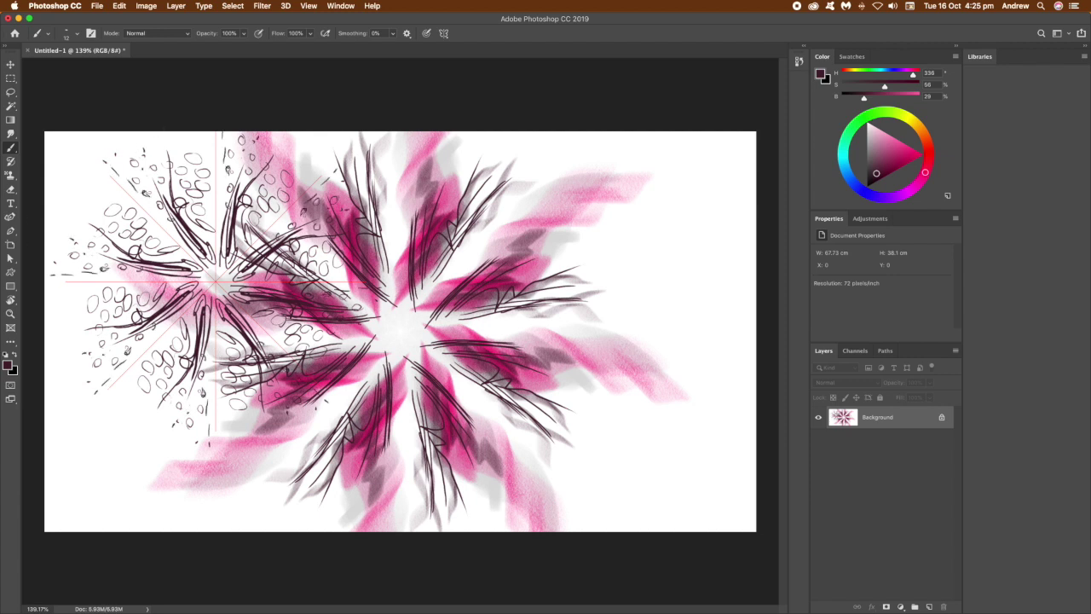
Step: Turn paint symmetry off and fill the whole Background layer with white
{"action": "left_click", "coordinate": [443, 34]}
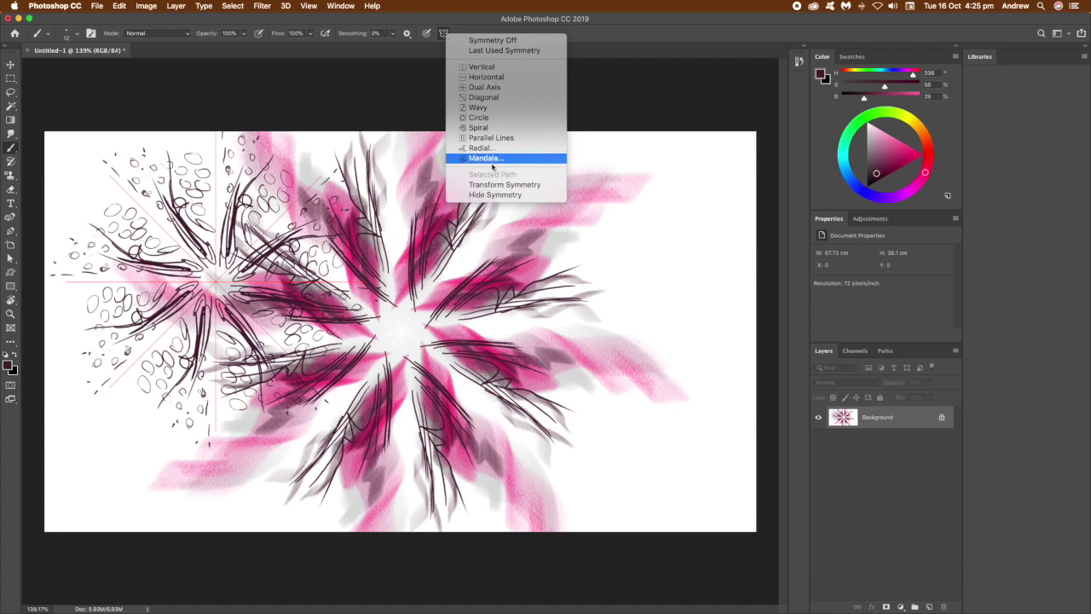
{"action": "left_click", "coordinate": [486, 41]}
{"action": "left_click", "coordinate": [118, 6]}
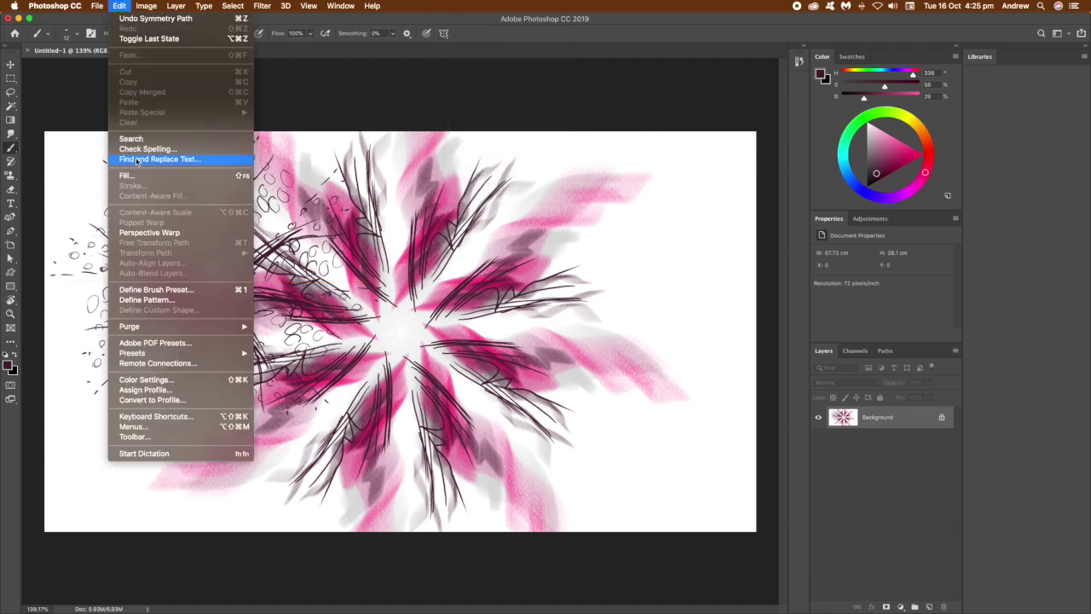
{"action": "left_click", "coordinate": [141, 177]}
{"action": "left_click", "coordinate": [360, 244]}
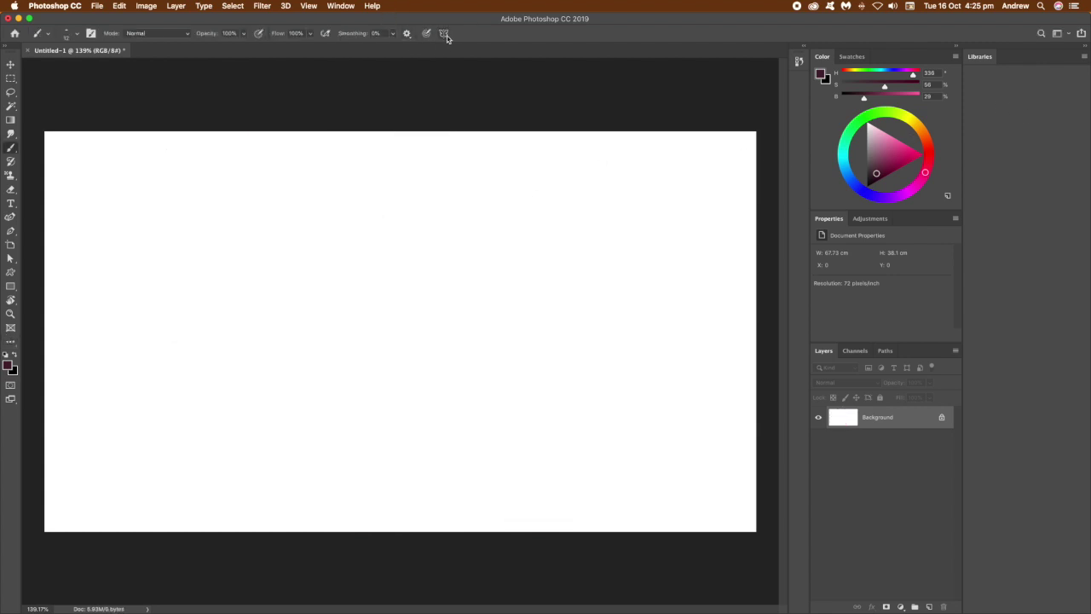
Step: Enable 10-segment mandala symmetry and enlarge its guide until it extends beyond the canvas's upper and lower edges
{"action": "left_click", "coordinate": [445, 35]}
{"action": "left_click", "coordinate": [485, 161]}
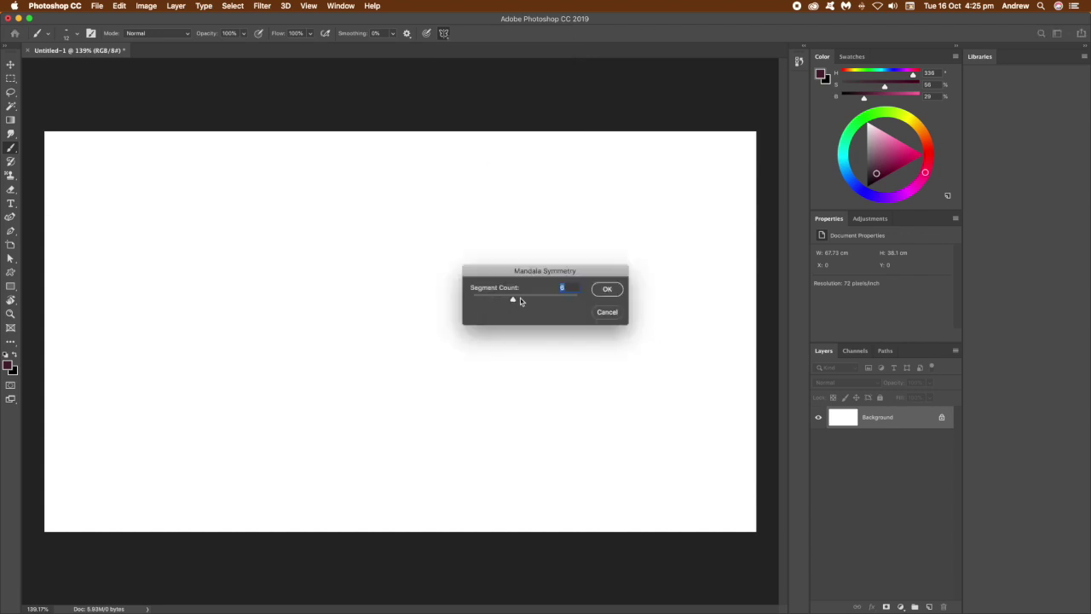
{"action": "left_click", "coordinate": [617, 292]}
{"action": "left_click_drag", "start_coordinate": [545, 481], "coordinate": [639, 538]}
{"action": "left_click_drag", "start_coordinate": [257, 182], "coordinate": [175, 96]}
{"action": "key", "text": "Return"}
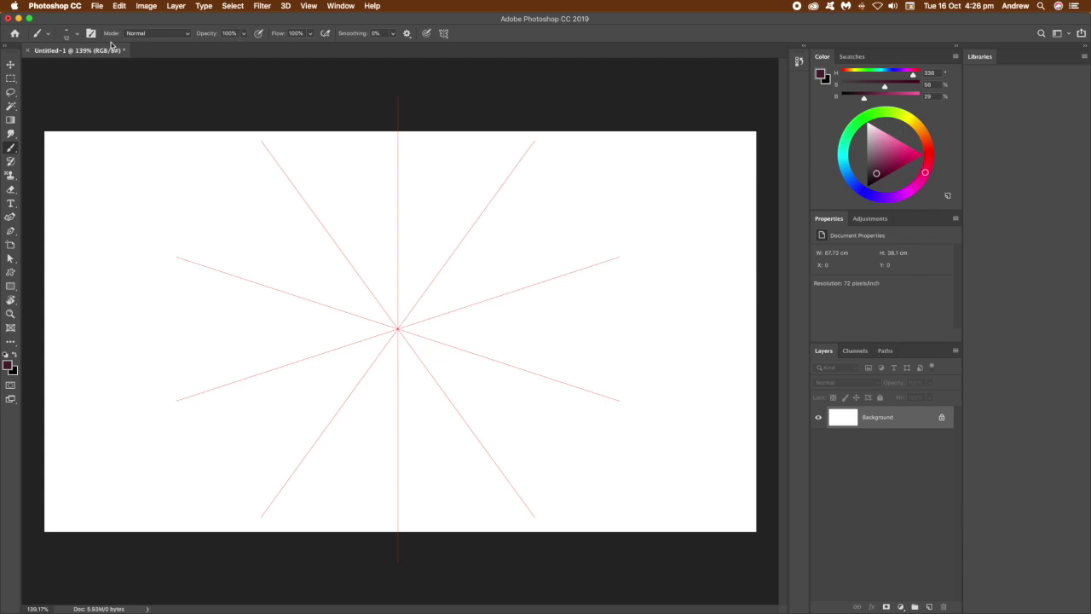
Step: Set the brush size to 39 px and draw a dark maroon mandala with interlaced inner lines and layered petal outlines
{"action": "left_click", "coordinate": [76, 36]}
{"action": "left_click_drag", "start_coordinate": [73, 66], "coordinate": [70, 71]}
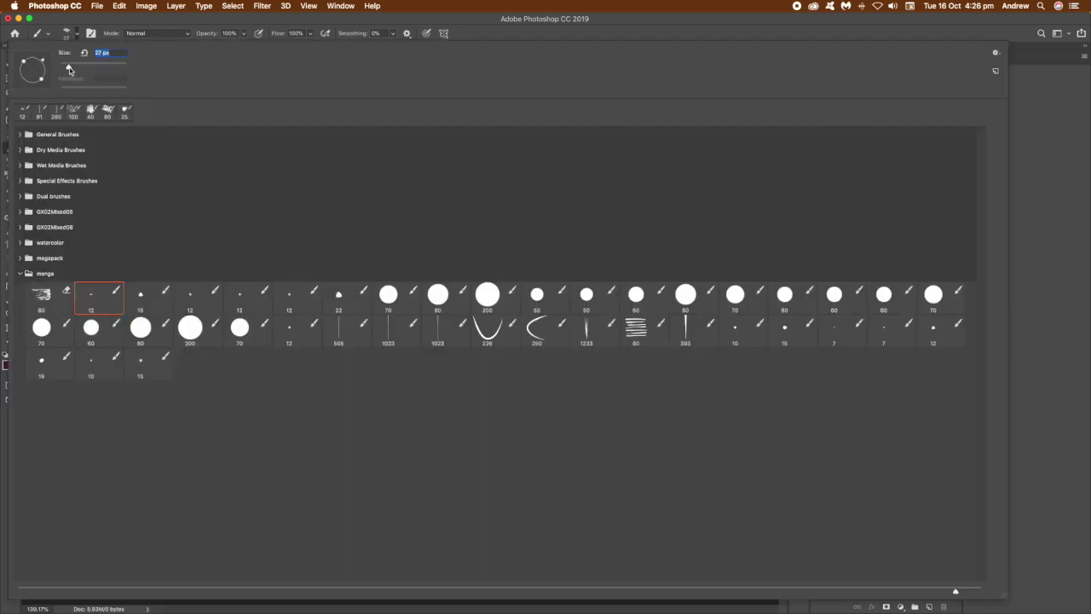
{"action": "left_click", "coordinate": [628, 32]}
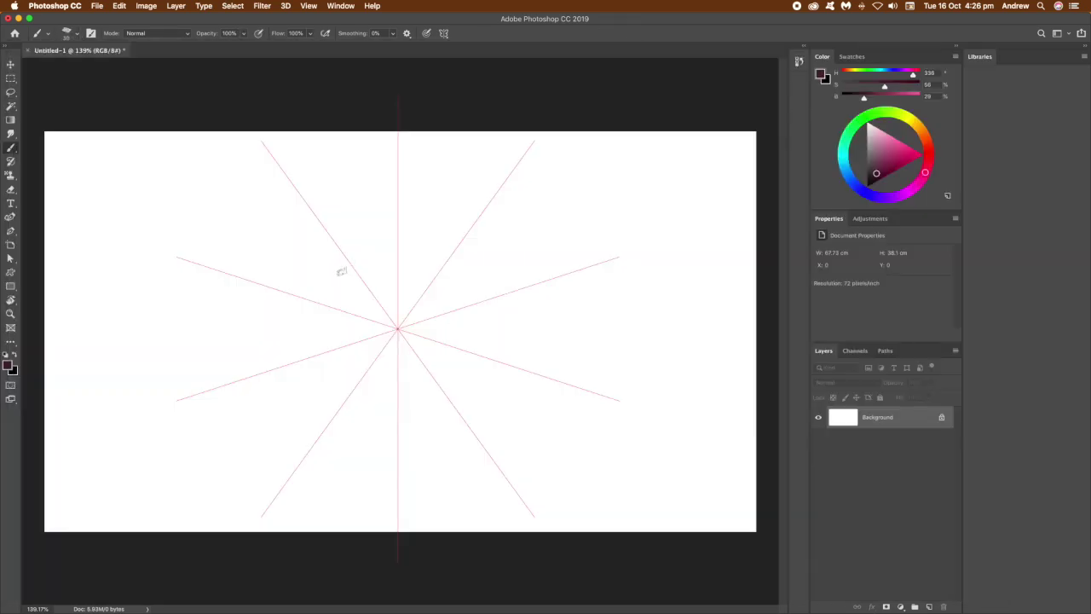
{"action": "mouse_move", "coordinate": [352, 233]}
{"action": "left_mouse_down"}
{"action": "mouse_move", "coordinate": [380, 294]}
{"action": "mouse_move", "coordinate": [349, 196]}
{"action": "mouse_move", "coordinate": [354, 230]}
{"action": "mouse_move", "coordinate": [334, 194]}
{"action": "mouse_move", "coordinate": [348, 194]}
{"action": "mouse_move", "coordinate": [368, 241]}
{"action": "mouse_move", "coordinate": [318, 192]}
{"action": "mouse_move", "coordinate": [313, 224]}
{"action": "mouse_move", "coordinate": [295, 220]}
{"action": "mouse_move", "coordinate": [289, 198]}
{"action": "mouse_move", "coordinate": [312, 192]}
{"action": "mouse_move", "coordinate": [284, 180]}
{"action": "mouse_move", "coordinate": [346, 190]}
{"action": "left_mouse_up"}
{"action": "mouse_move", "coordinate": [283, 162]}
{"action": "left_mouse_down"}
{"action": "mouse_move", "coordinate": [327, 174]}
{"action": "mouse_move", "coordinate": [277, 155]}
{"action": "mouse_move", "coordinate": [317, 157]}
{"action": "mouse_move", "coordinate": [350, 183]}
{"action": "left_mouse_up"}
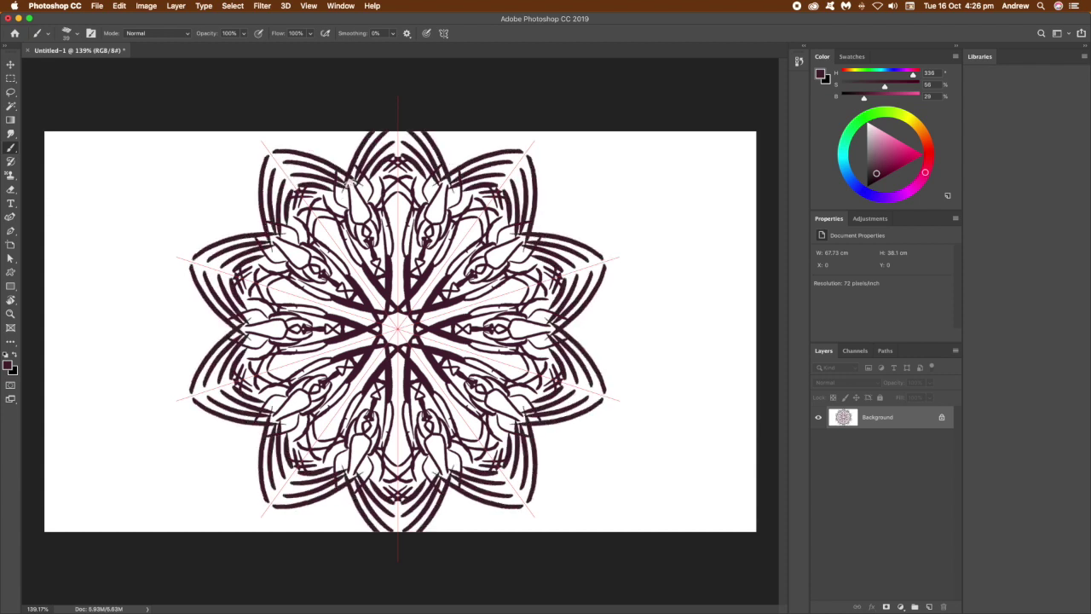
{"action": "mouse_move", "coordinate": [255, 149]}
{"action": "left_mouse_down"}
{"action": "mouse_move", "coordinate": [264, 143]}
{"action": "mouse_move", "coordinate": [255, 226]}
{"action": "left_mouse_up"}
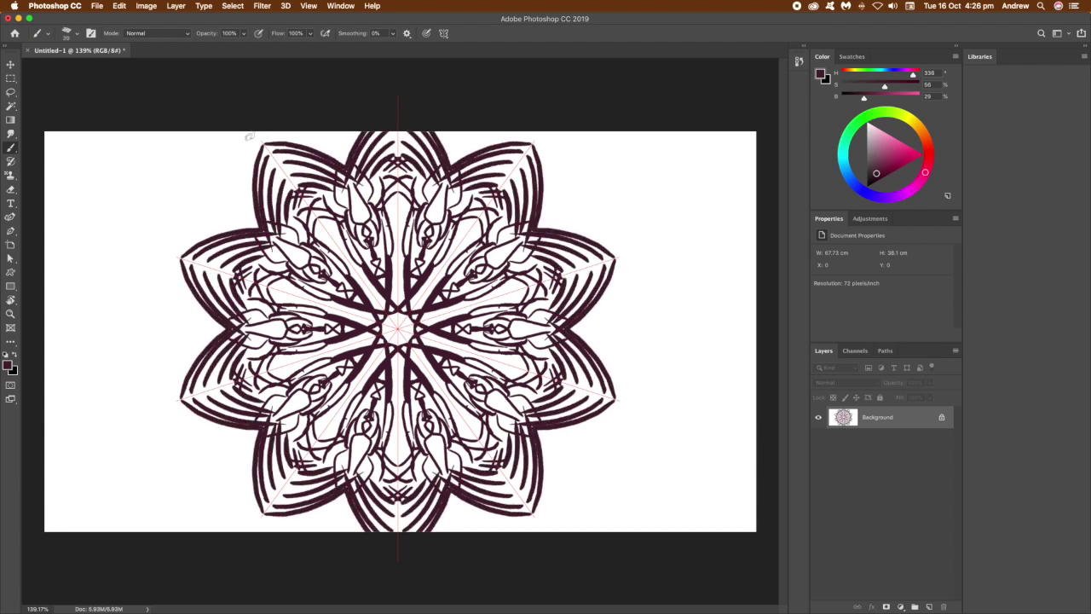
{"action": "left_click_drag", "start_coordinate": [266, 136], "coordinate": [253, 223]}
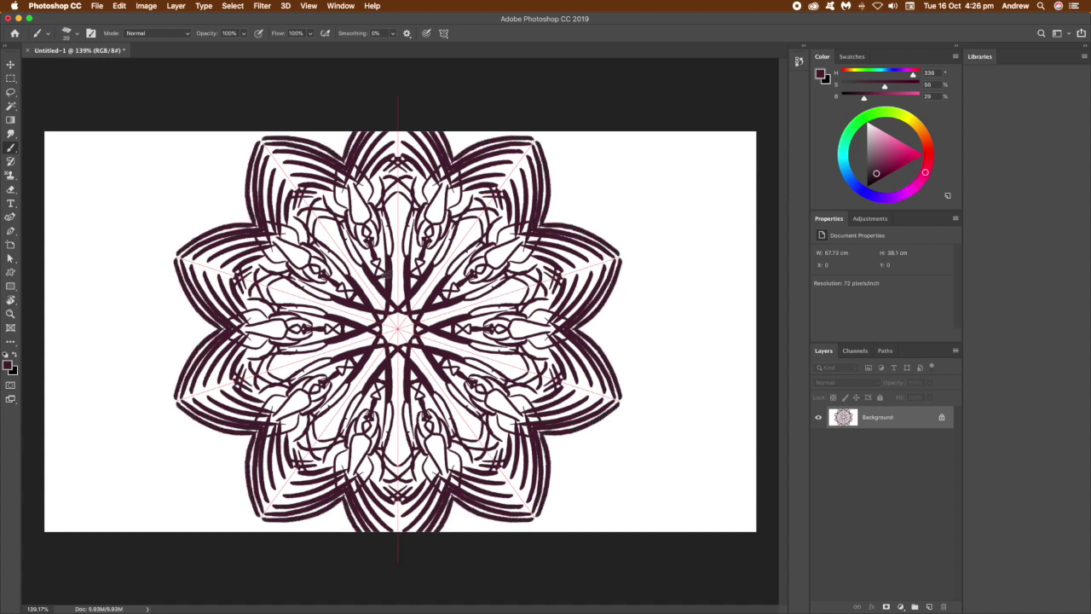
Step: Switch to bright pink and add a central ring and line accents inside the mandala's petals
{"action": "left_click", "coordinate": [907, 154]}
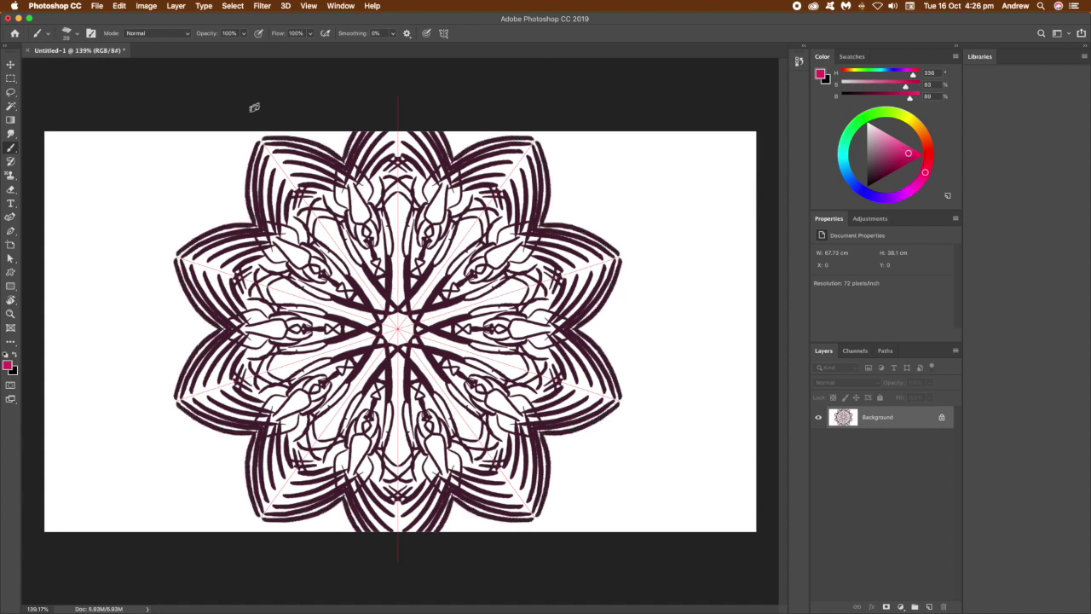
{"action": "left_click_drag", "start_coordinate": [395, 315], "coordinate": [386, 299]}
{"action": "left_click_drag", "start_coordinate": [362, 248], "coordinate": [351, 198]}
{"action": "mouse_move", "coordinate": [354, 209]}
{"action": "left_mouse_down"}
{"action": "mouse_move", "coordinate": [332, 168]}
{"action": "mouse_move", "coordinate": [329, 189]}
{"action": "mouse_move", "coordinate": [290, 162]}
{"action": "left_mouse_up"}
Step: Choose the textured 90 px brush from the watercolor set and paint pink washes over the mandala's petals
{"action": "left_click", "coordinate": [79, 35]}
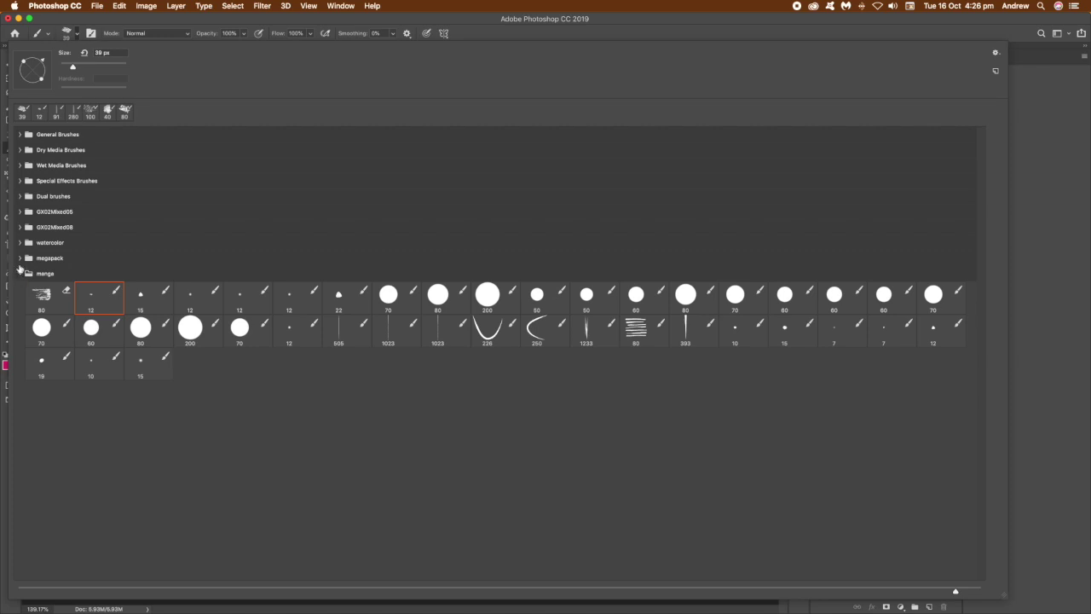
{"action": "left_click", "coordinate": [20, 243]}
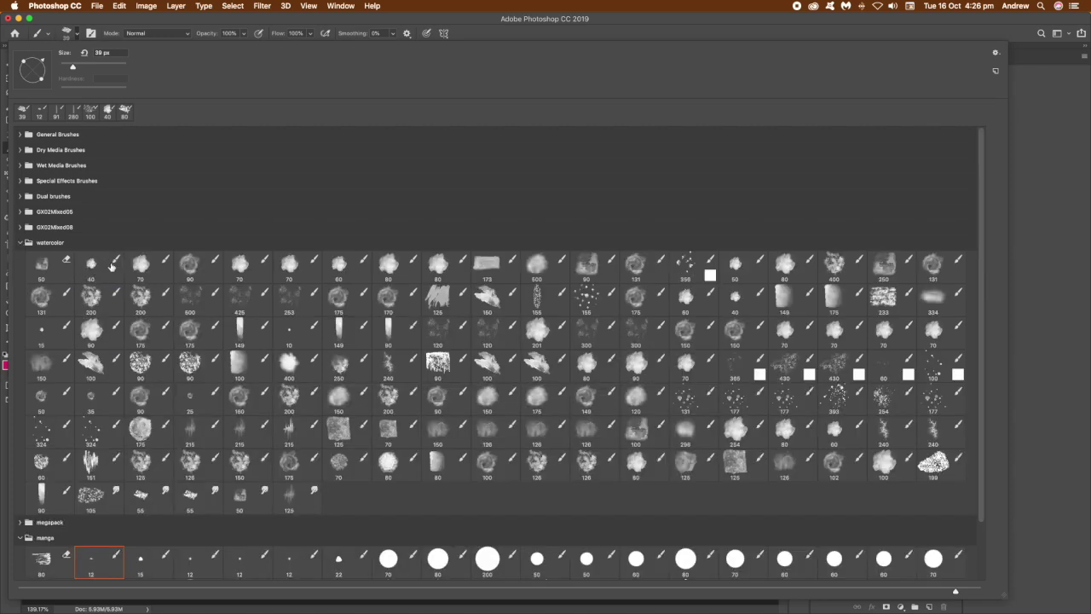
{"action": "left_click", "coordinate": [193, 267]}
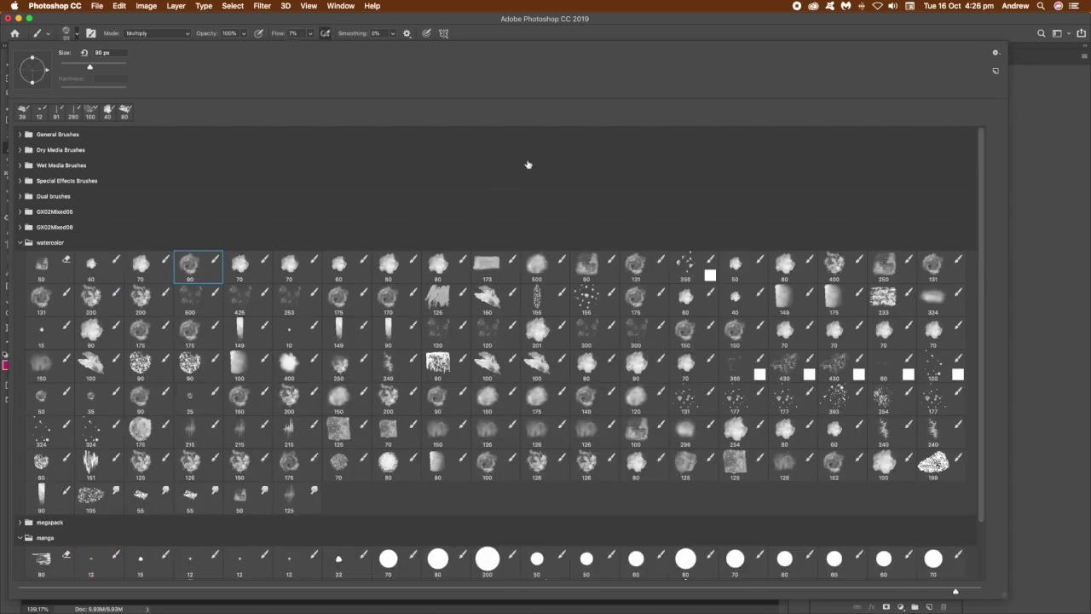
{"action": "left_click", "coordinate": [576, 37]}
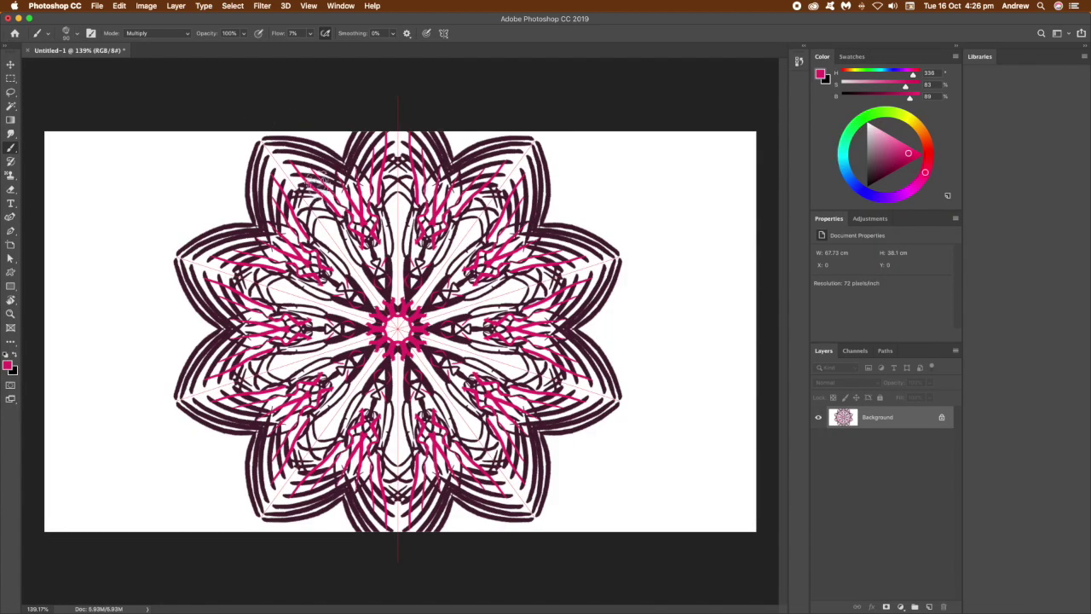
{"action": "mouse_move", "coordinate": [358, 228]}
{"action": "left_mouse_down"}
{"action": "mouse_move", "coordinate": [354, 204]}
{"action": "mouse_move", "coordinate": [370, 232]}
{"action": "mouse_move", "coordinate": [346, 181]}
{"action": "mouse_move", "coordinate": [371, 249]}
{"action": "mouse_move", "coordinate": [347, 123]}
{"action": "mouse_move", "coordinate": [375, 156]}
{"action": "mouse_move", "coordinate": [386, 152]}
{"action": "mouse_move", "coordinate": [315, 139]}
{"action": "left_mouse_up"}
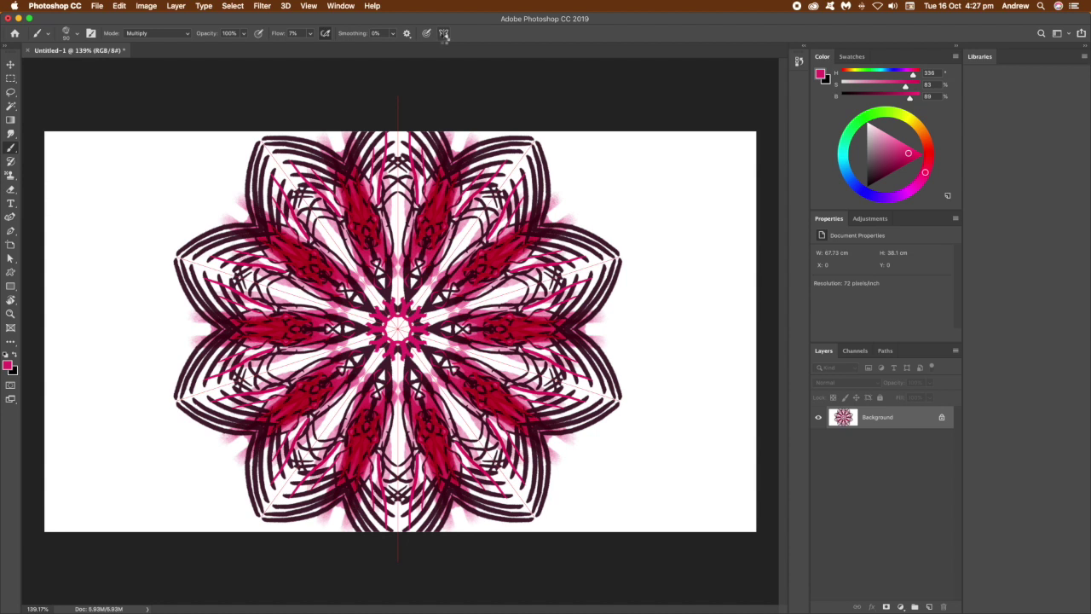
Step: Move the 10-segment mandala symmetry guide to the blank area at the canvas's upper-right and apply the transform
{"action": "left_click", "coordinate": [443, 36]}
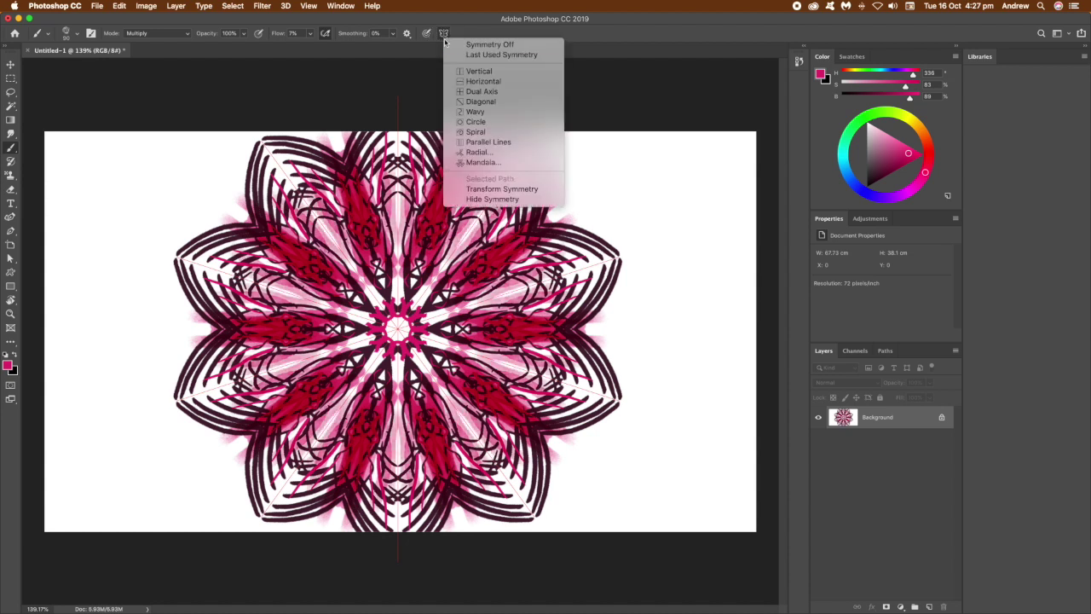
{"action": "left_click", "coordinate": [501, 188]}
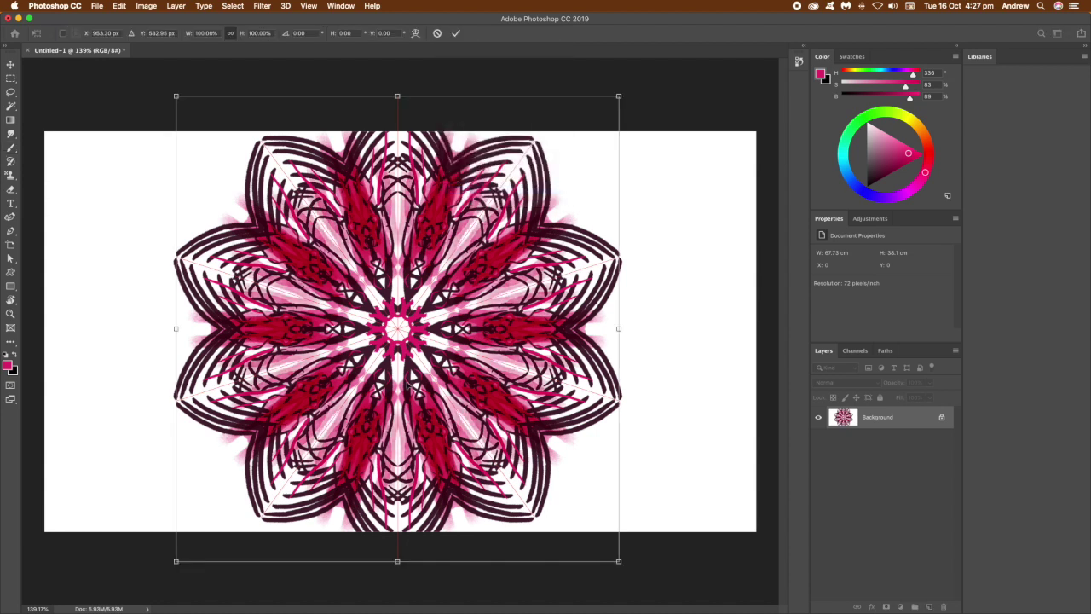
{"action": "left_click_drag", "start_coordinate": [397, 329], "coordinate": [655, 237]}
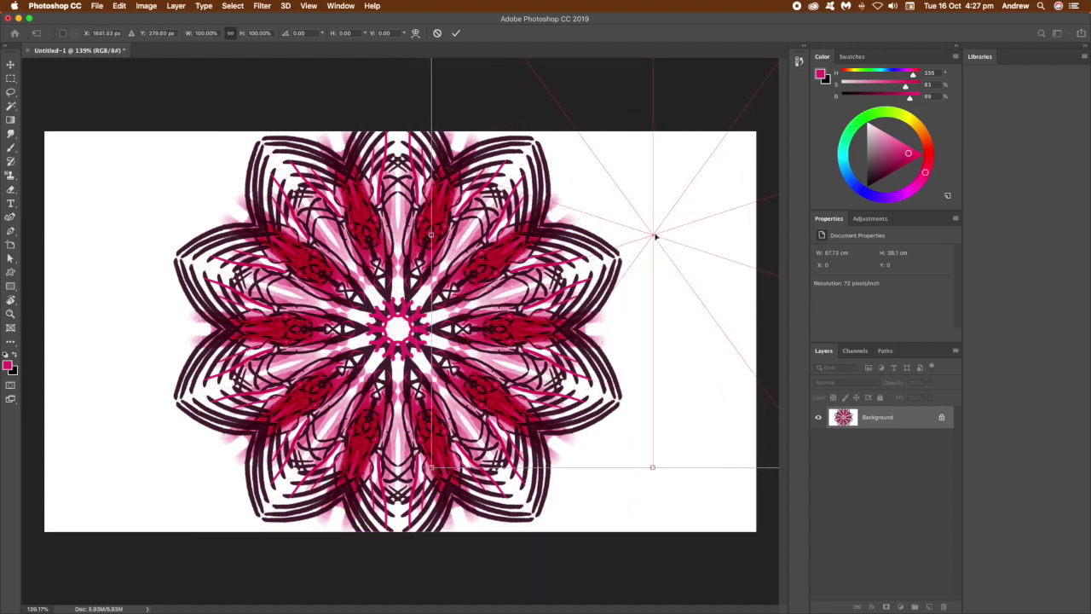
{"action": "key", "text": "Return"}
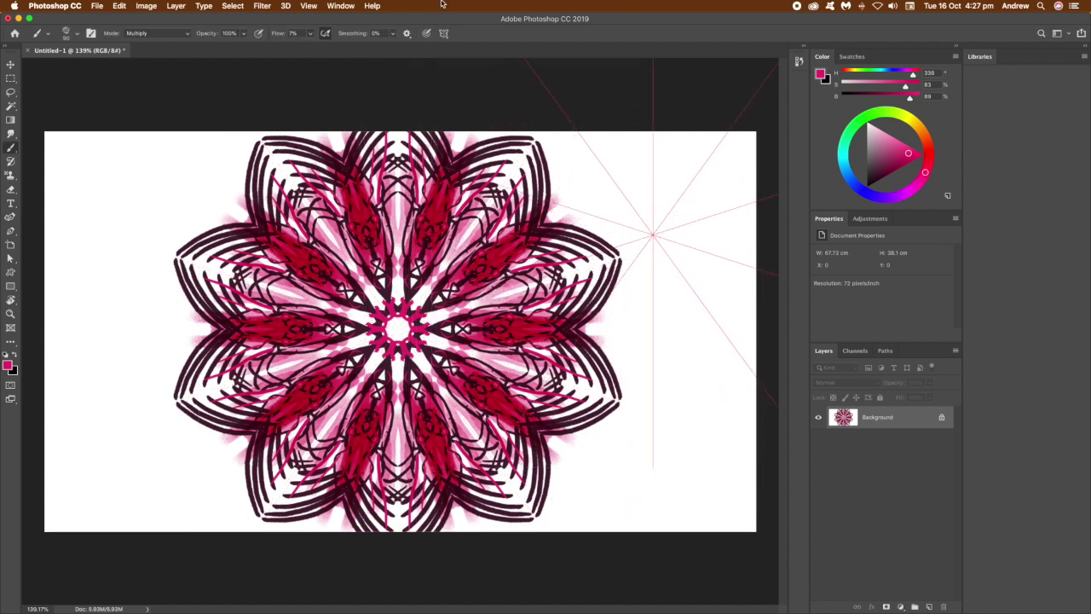
Step: Choose the streaky 100 px brush from the watercolor set and paint a pink petal burst around the relocated guide's centre
{"action": "left_click", "coordinate": [75, 36]}
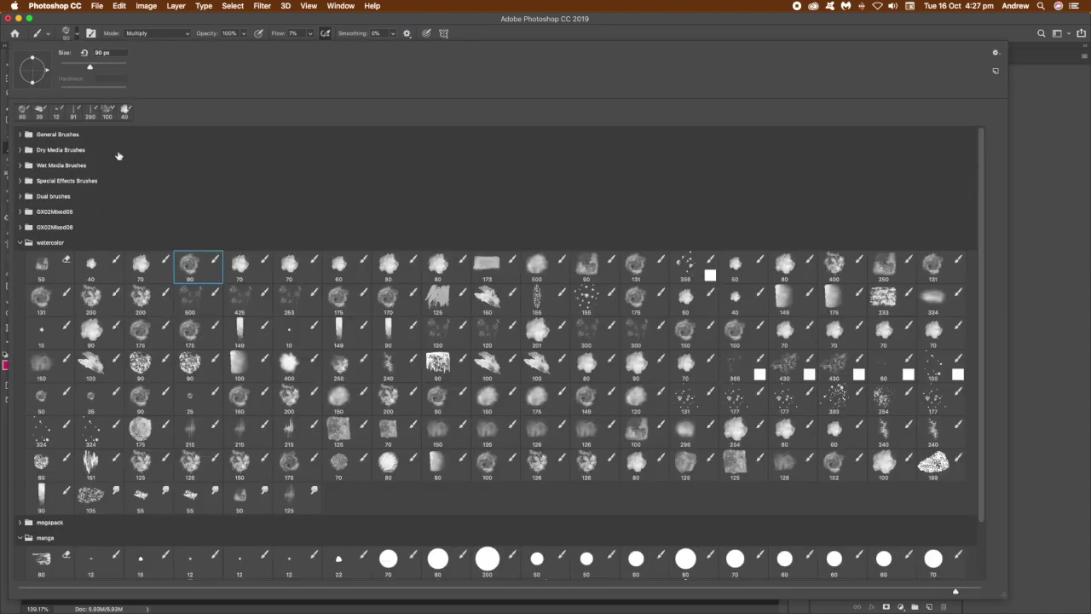
{"action": "left_click", "coordinate": [91, 365]}
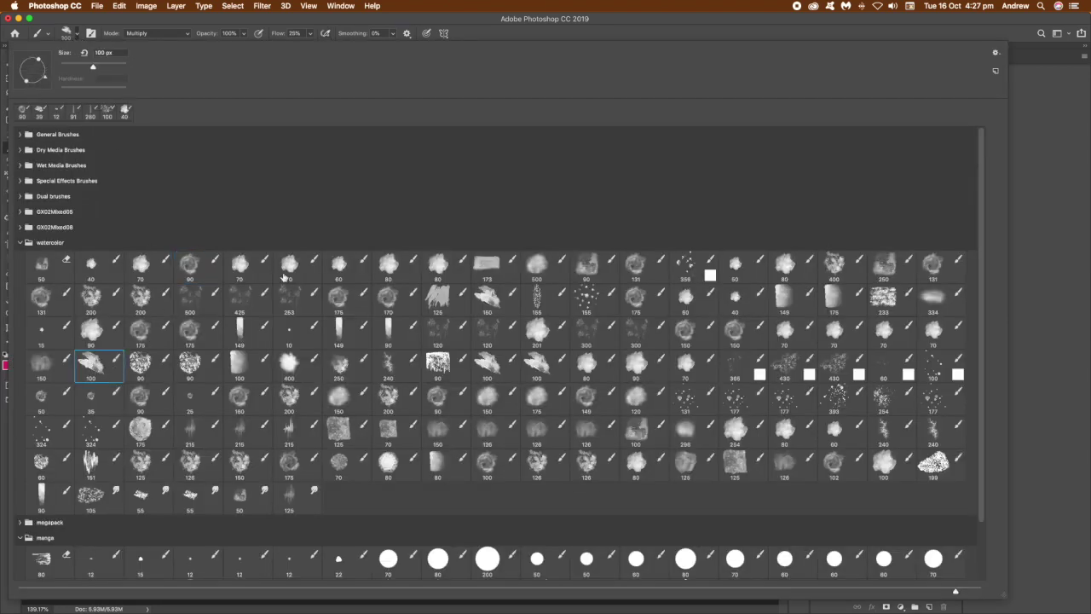
{"action": "left_click", "coordinate": [572, 38]}
{"action": "left_click", "coordinate": [641, 193]}
{"action": "mouse_move", "coordinate": [639, 193]}
{"action": "left_mouse_down"}
{"action": "mouse_move", "coordinate": [624, 134]}
{"action": "mouse_move", "coordinate": [645, 213]}
{"action": "left_mouse_up"}
Step: Turn the current symmetry off and create a new mandala symmetry with a segment count of 3
{"action": "left_click", "coordinate": [443, 33]}
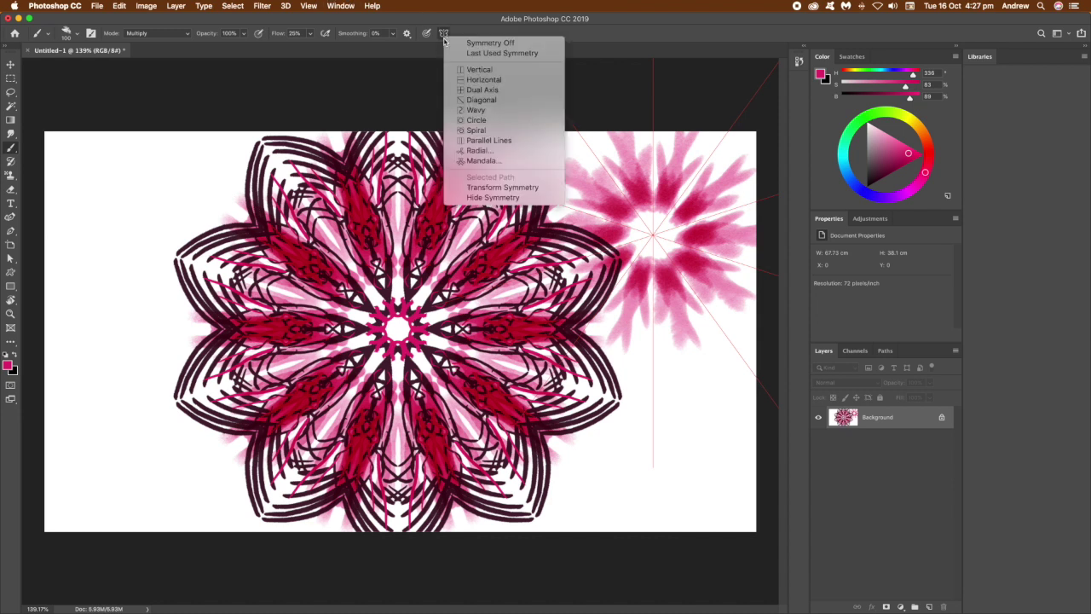
{"action": "left_click", "coordinate": [495, 43]}
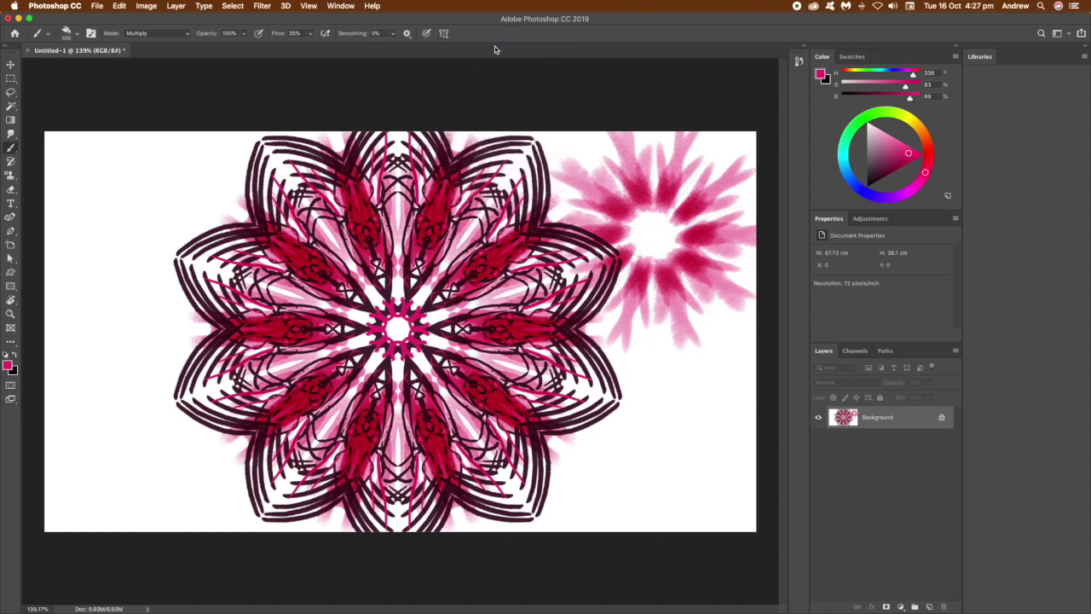
{"action": "left_click", "coordinate": [443, 33]}
{"action": "left_click", "coordinate": [490, 161]}
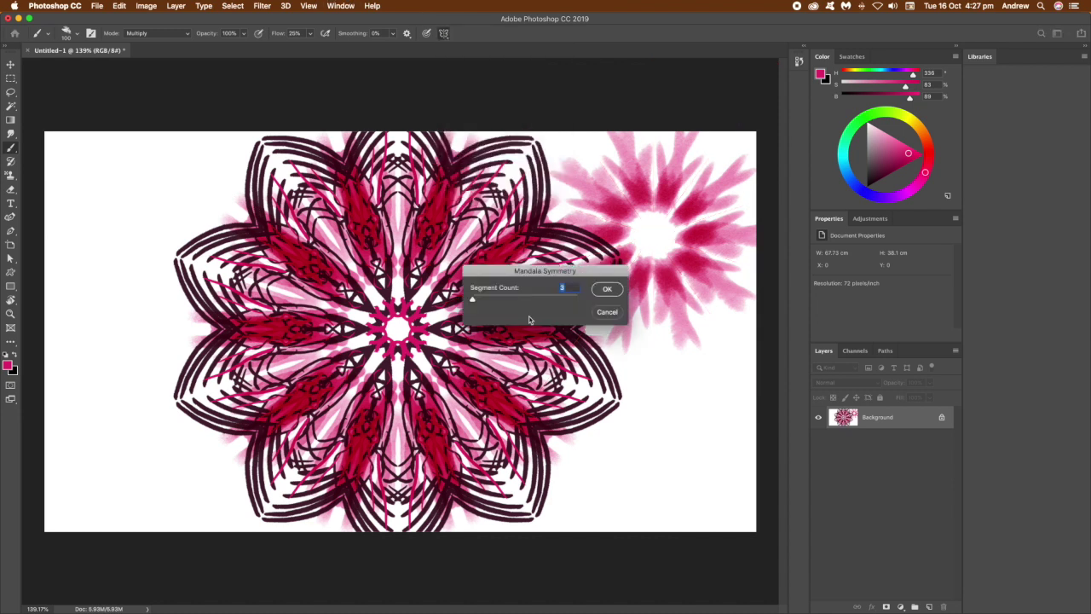
{"action": "left_click", "coordinate": [606, 291]}
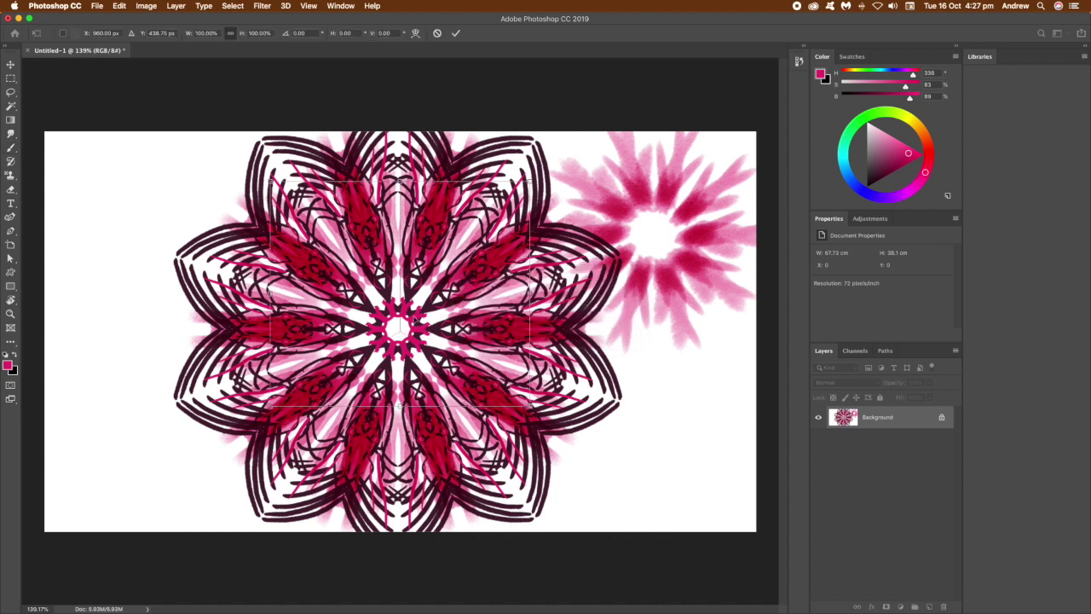
{"action": "left_click", "coordinate": [458, 33]}
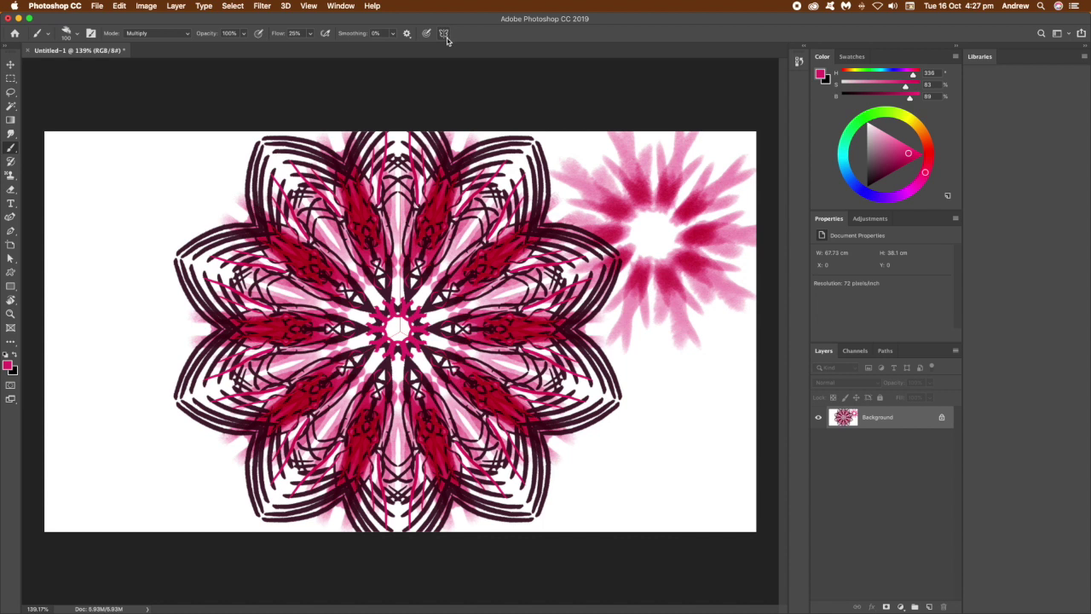
Step: Shrink the 3-segment symmetry guide and move it to the blank area at the canvas's lower-right, below the pink burst
{"action": "left_click", "coordinate": [445, 36]}
{"action": "left_click", "coordinate": [494, 186]}
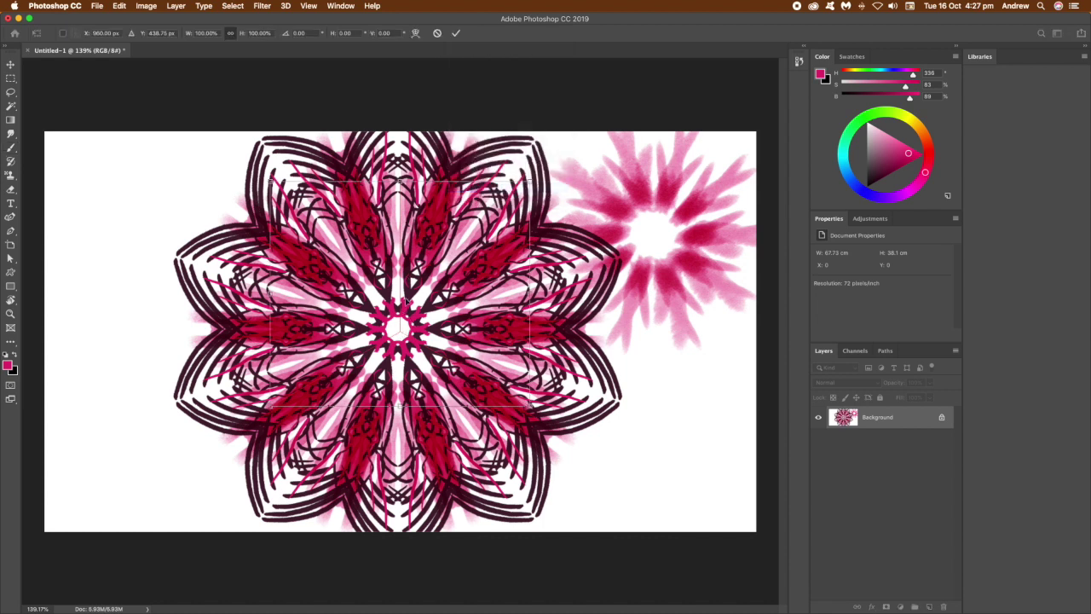
{"action": "left_click_drag", "start_coordinate": [399, 181], "coordinate": [412, 252]}
{"action": "left_click_drag", "start_coordinate": [404, 355], "coordinate": [642, 432]}
{"action": "key", "text": "Return"}
Step: Paint curved pink watercolor petals radiating from the centre of the 3-segment guide
{"action": "key", "text": "b"}
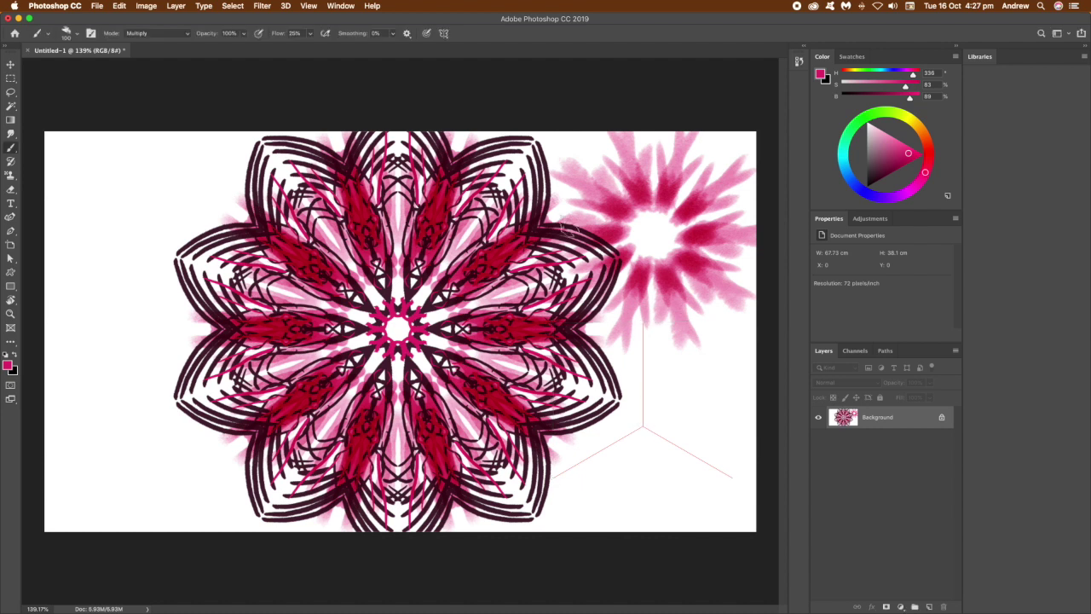
{"action": "mouse_move", "coordinate": [650, 414]}
{"action": "left_mouse_down"}
{"action": "mouse_move", "coordinate": [704, 354]}
{"action": "mouse_move", "coordinate": [715, 365]}
{"action": "mouse_move", "coordinate": [683, 394]}
{"action": "mouse_move", "coordinate": [725, 388]}
{"action": "mouse_move", "coordinate": [759, 335]}
{"action": "mouse_move", "coordinate": [729, 334]}
{"action": "mouse_move", "coordinate": [703, 354]}
{"action": "mouse_move", "coordinate": [734, 336]}
{"action": "left_mouse_up"}
{"action": "mouse_move", "coordinate": [657, 380]}
{"action": "left_mouse_down"}
{"action": "mouse_move", "coordinate": [673, 320]}
{"action": "mouse_move", "coordinate": [663, 348]}
{"action": "left_mouse_up"}
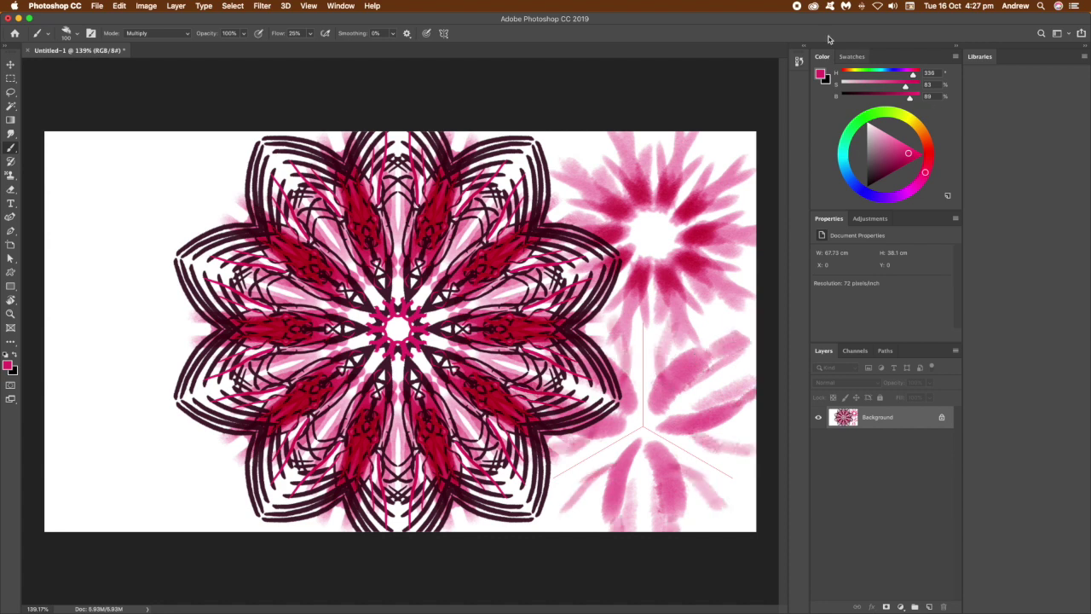